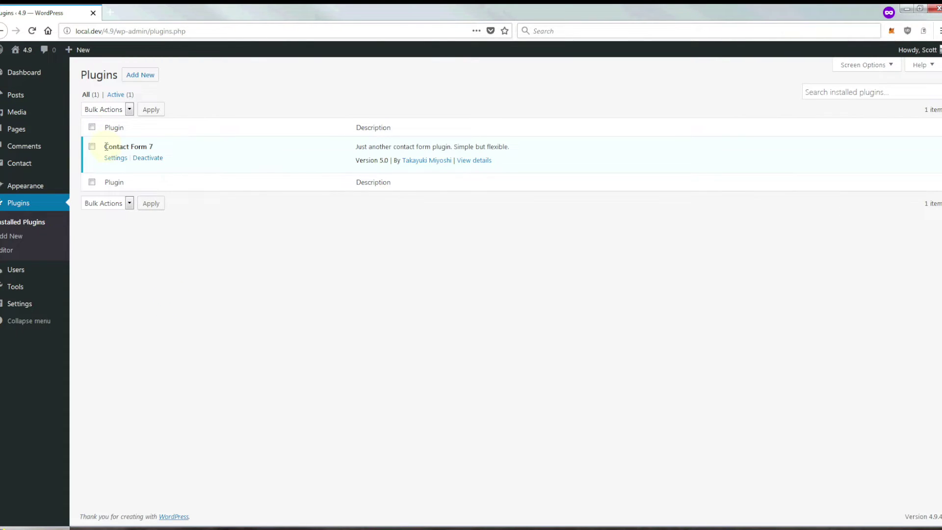
# - From the Installed Plugins list, with Contact Form 7 5.0 active, go to the Add New plugins page
pyautogui.moveTo(104, 146); pyautogui.dragTo(173, 149)
pyautogui.click(202, 238)
pyautogui.click(149, 79)
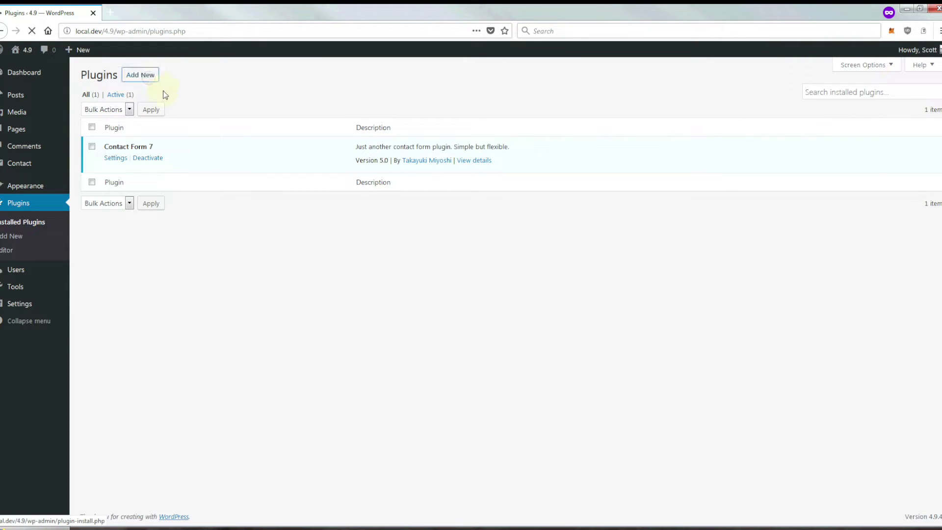
# - Search plugins for 'contact form 7 paypal' and install the Contact Form 7 – PayPal & Stripe Add-on
pyautogui.click(831, 100)
pyautogui.write('c')
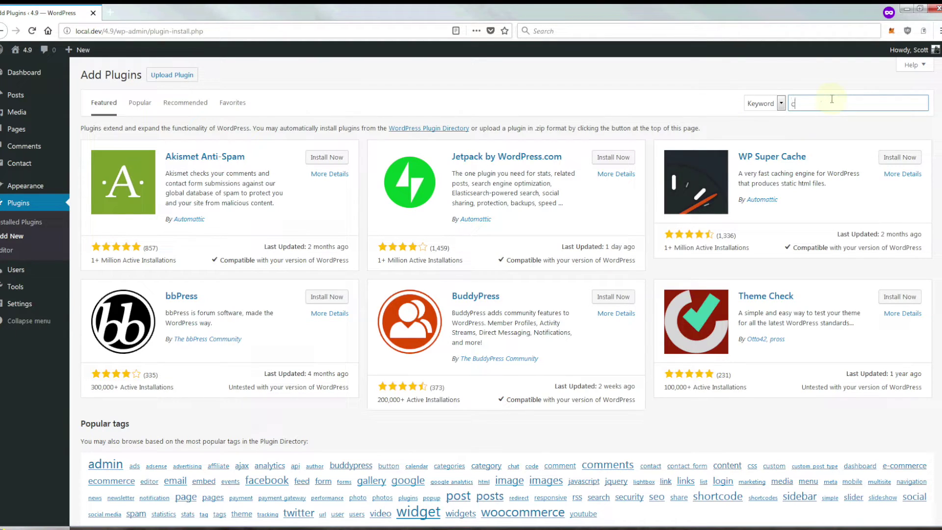
pyautogui.write('ontact form 7 paypal')
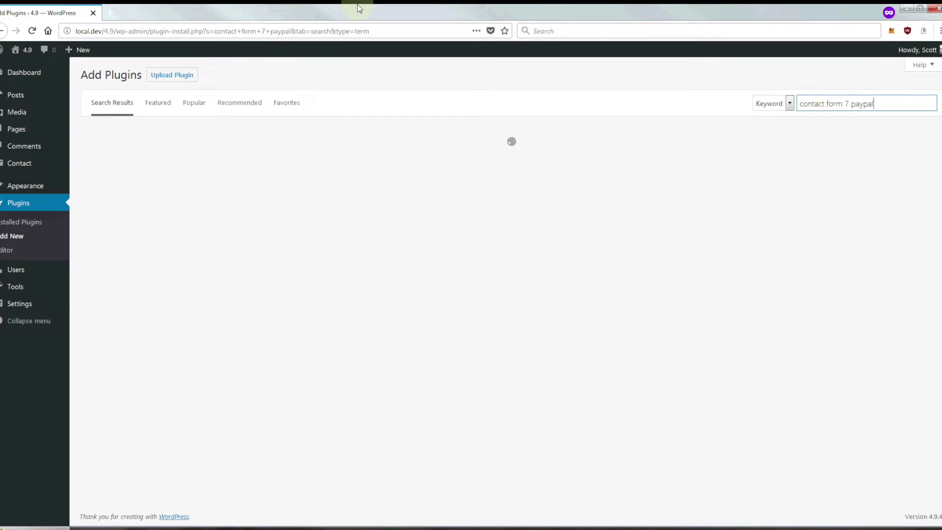
pyautogui.click(305, 81)
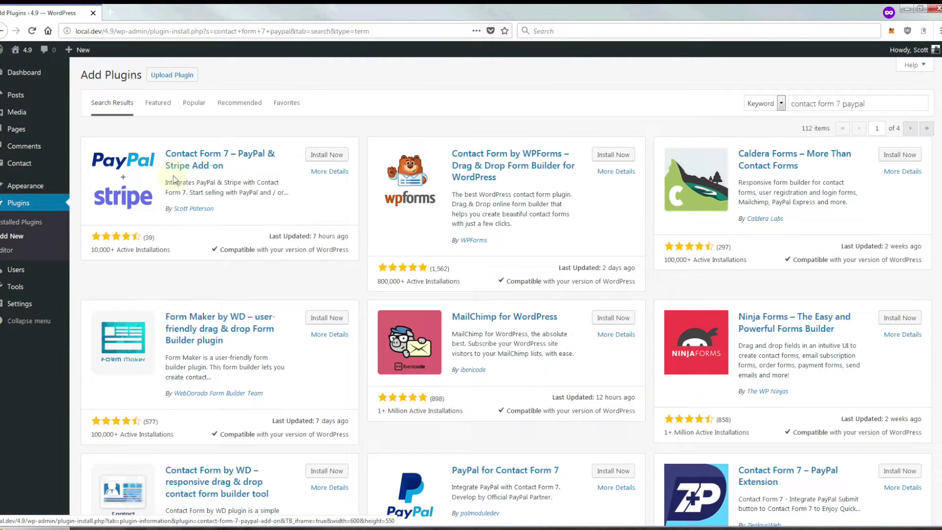
pyautogui.click(319, 156)
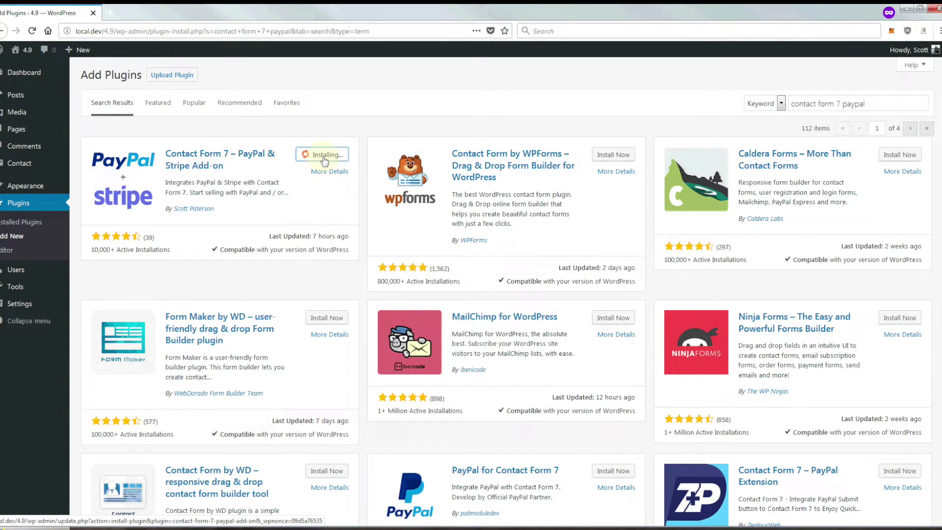
# - Activate the PayPal & Stripe add-on and view its Language & Currency and PayPal settings tabs
pyautogui.click(324, 156)
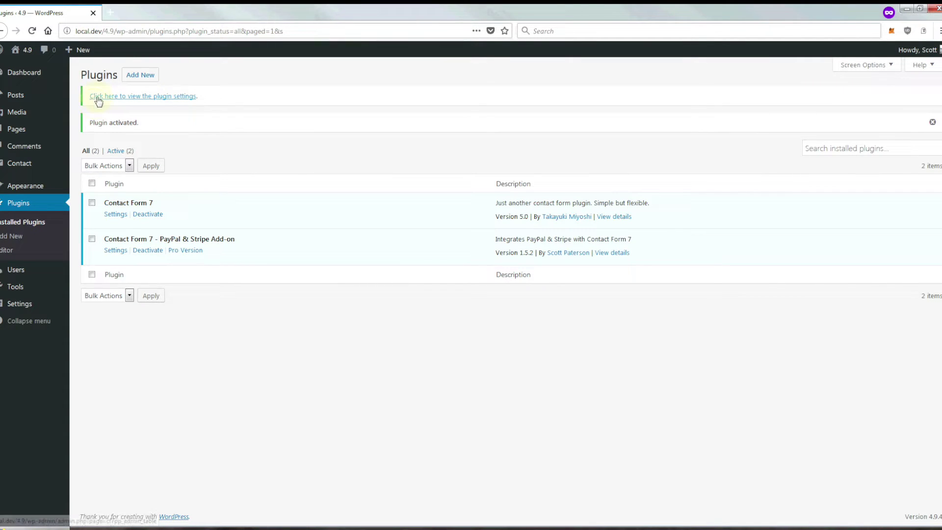
pyautogui.click(148, 97)
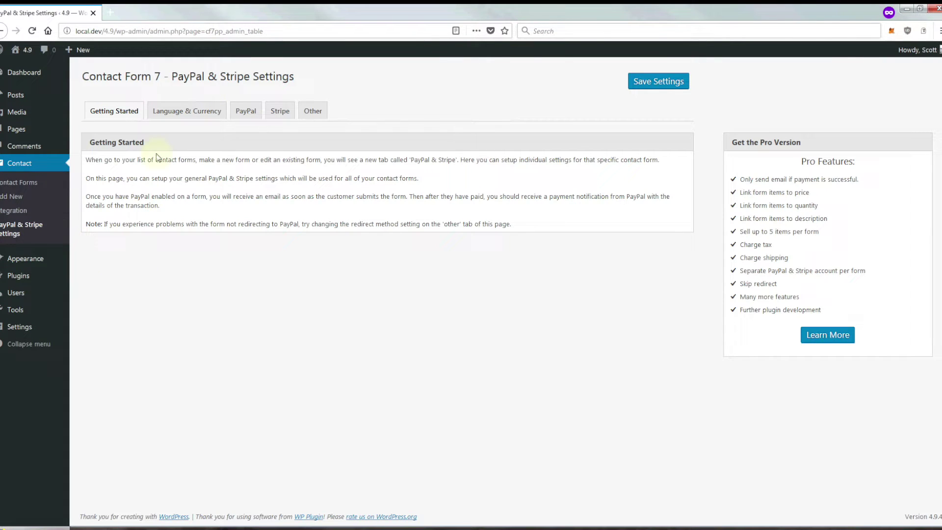
pyautogui.click(181, 114)
pyautogui.click(246, 112)
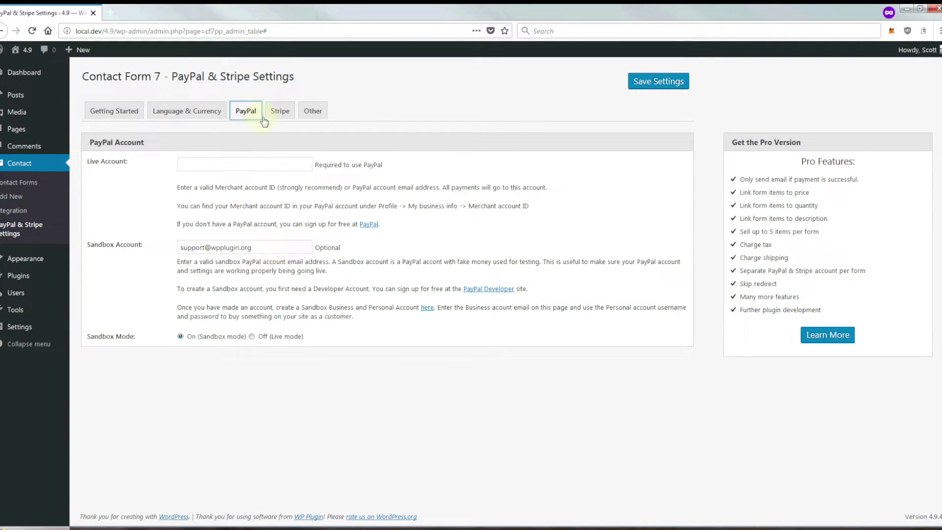
pyautogui.click(161, 264)
# - On the 'test' form's PayPal & Stripe tab, enable PayPal and Stripe, set Item Price to 10, and save
pyautogui.click(33, 184)
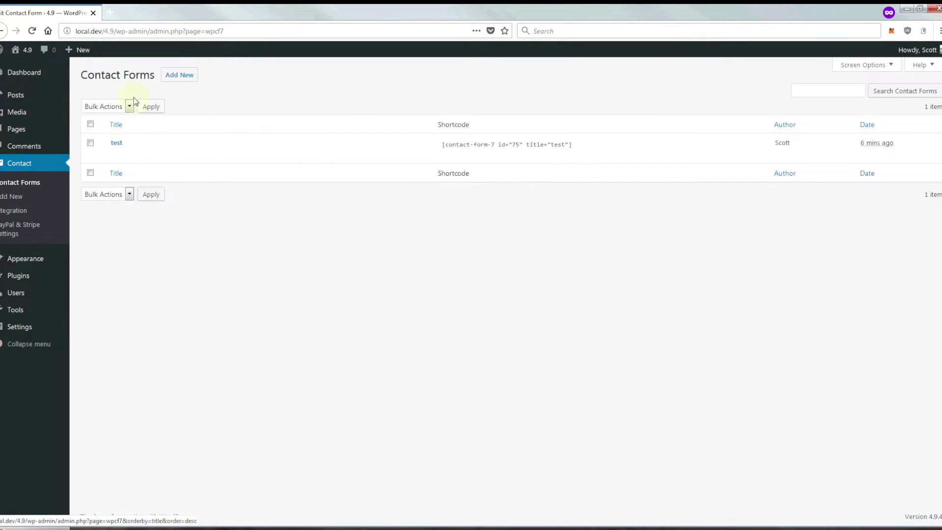
pyautogui.click(117, 143)
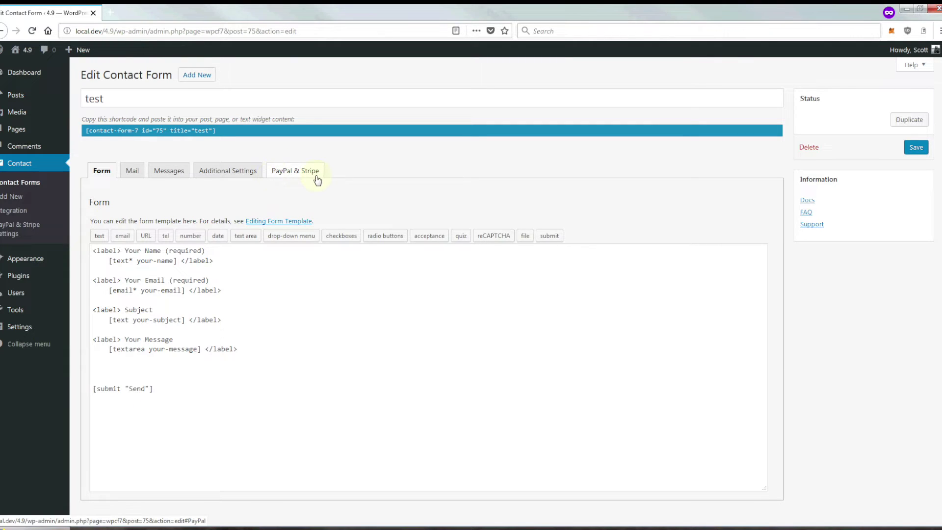
pyautogui.click(294, 172)
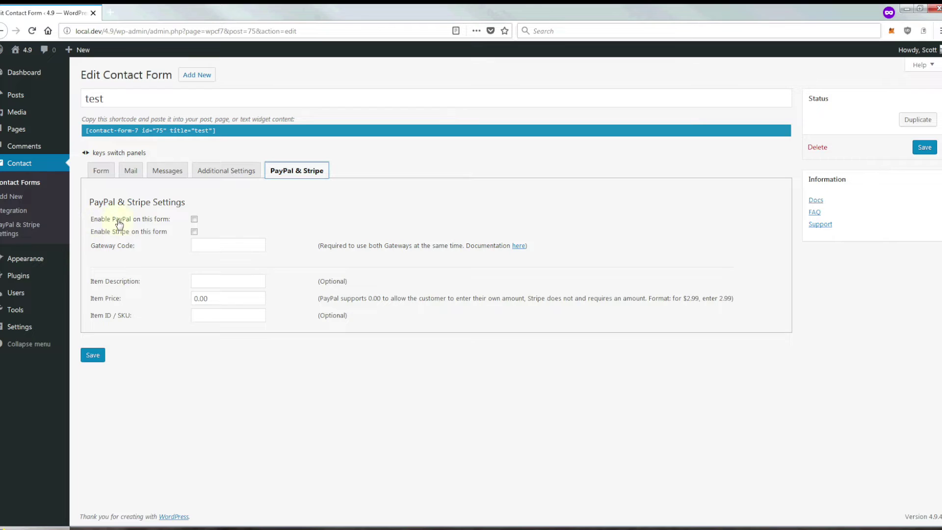
pyautogui.click(195, 219)
pyautogui.click(195, 232)
pyautogui.doubleClick(201, 299)
pyautogui.write('10')
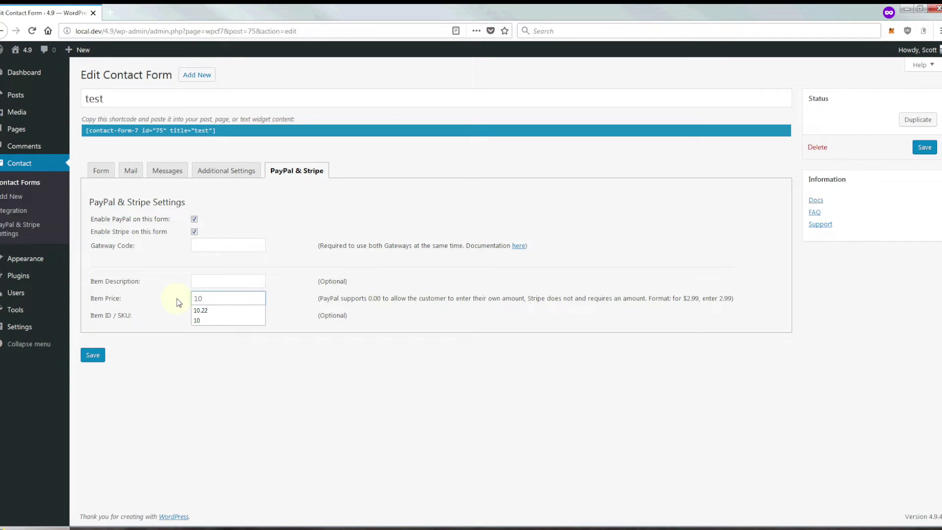
pyautogui.press('Return')
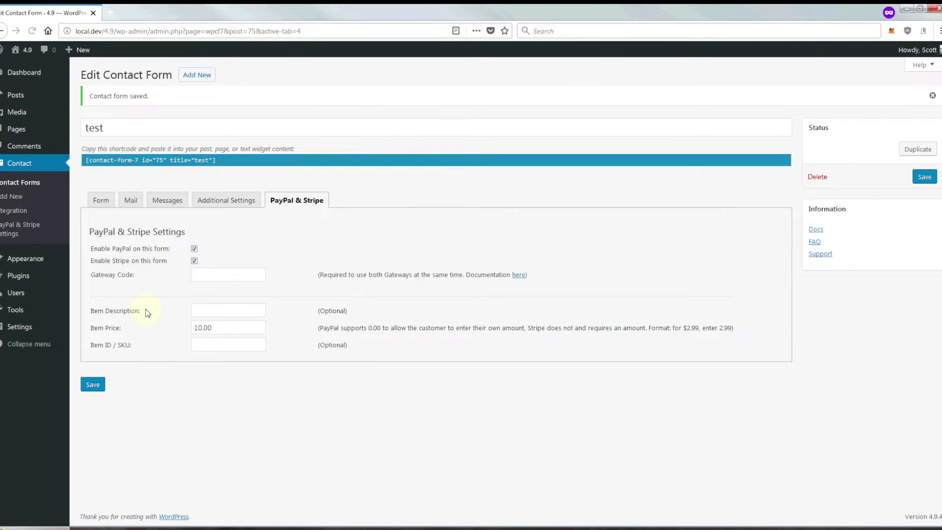
# - In the form template, add a blank line after the message field, above the submit button
pyautogui.click(101, 202)
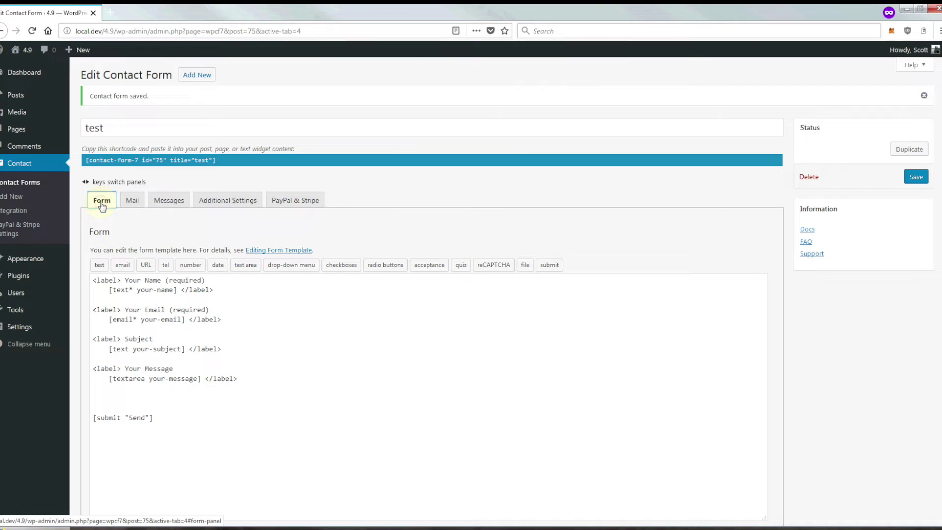
pyautogui.click(253, 381)
pyautogui.press('Return')
pyautogui.press('Return')
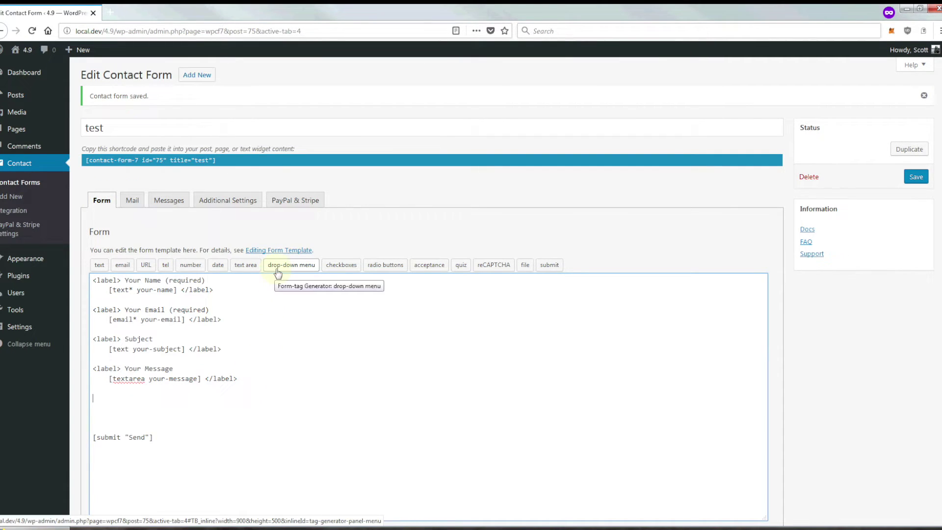
# - Insert required drop-down menu-223 with 'Pay with PayPal|paypal' and 'Pay with Credit Card|stripe', and copy its name
pyautogui.click(278, 271)
pyautogui.click(435, 258)
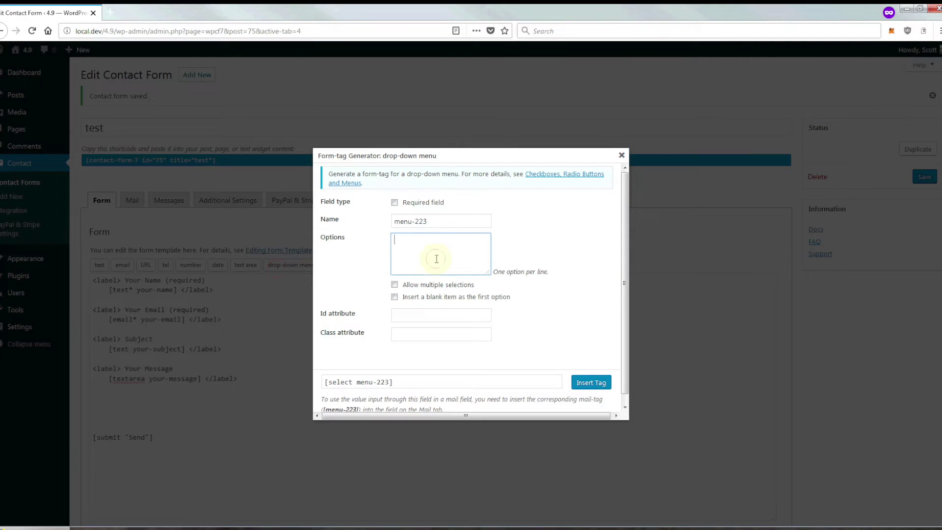
pyautogui.click(394, 202)
pyautogui.click(410, 250)
pyautogui.write('Pay with')
pyautogui.write('Pa')
pyautogui.write('y with Credt')
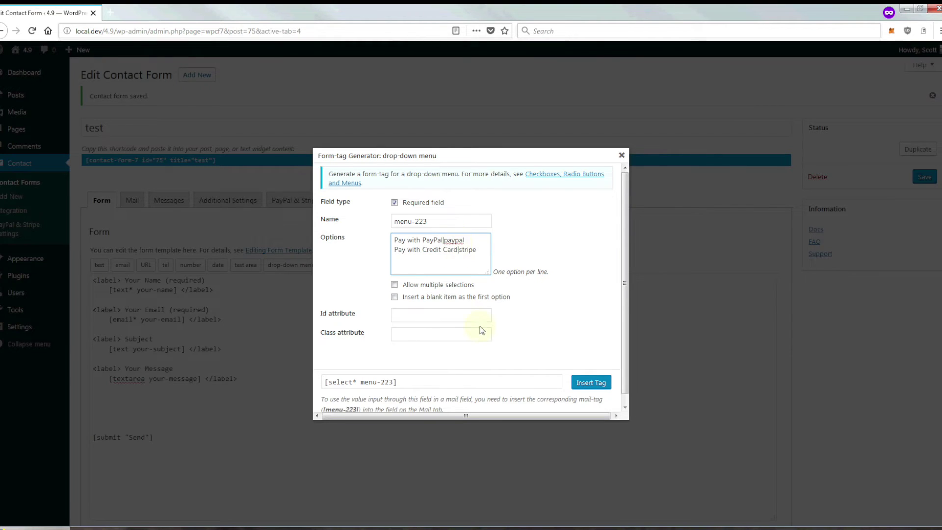
pyautogui.click(584, 388)
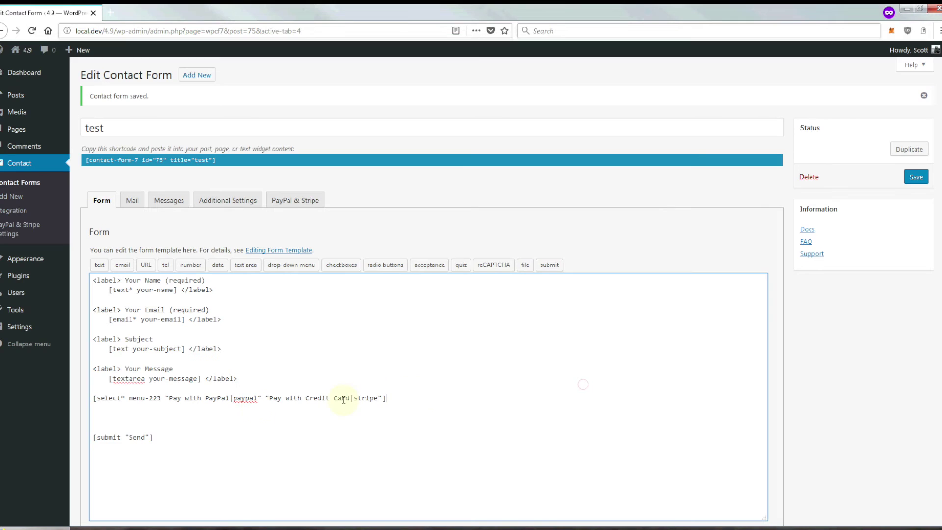
pyautogui.moveTo(162, 397); pyautogui.dragTo(128, 398)
pyautogui.hotkey('ctrl', 'c')
pyautogui.click(294, 200)
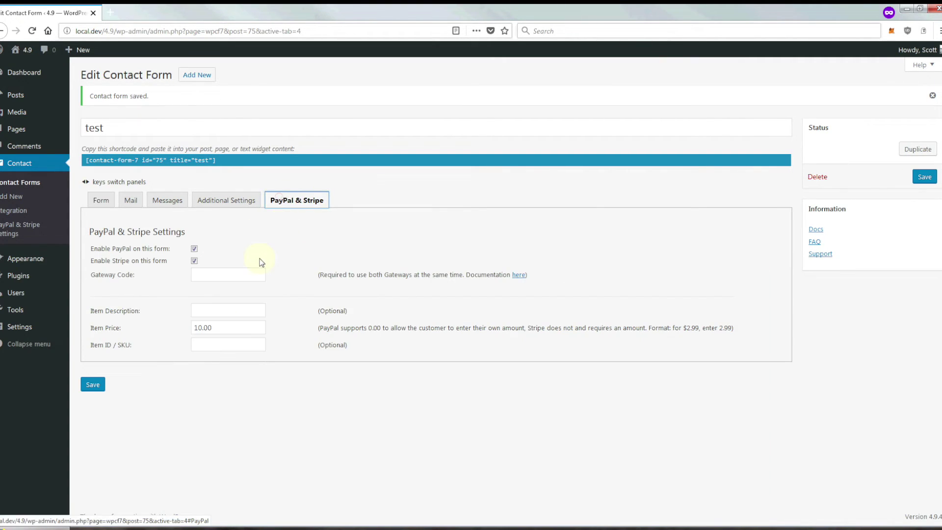
# - Set the form's Gateway Code to menu-223 and save the payment settings
pyautogui.click(195, 271)
pyautogui.hotkey('ctrl', 'v')
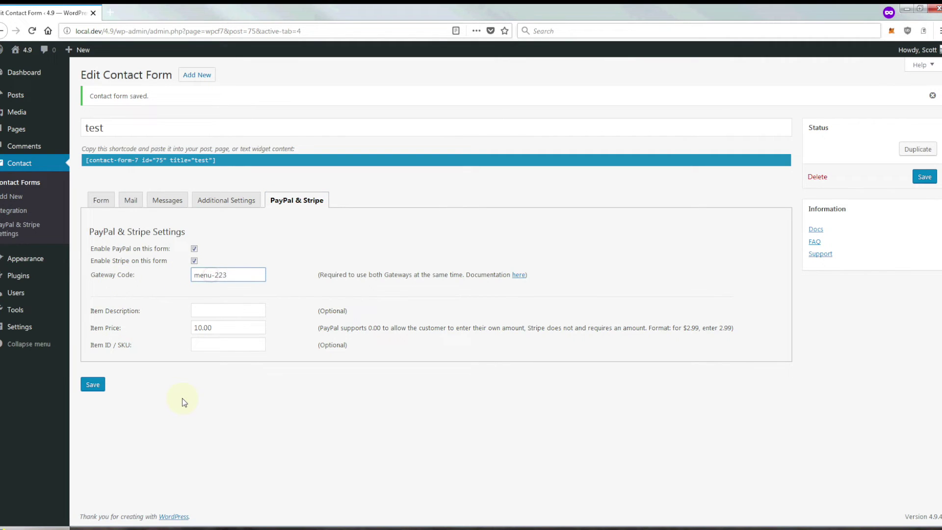
pyautogui.click(93, 385)
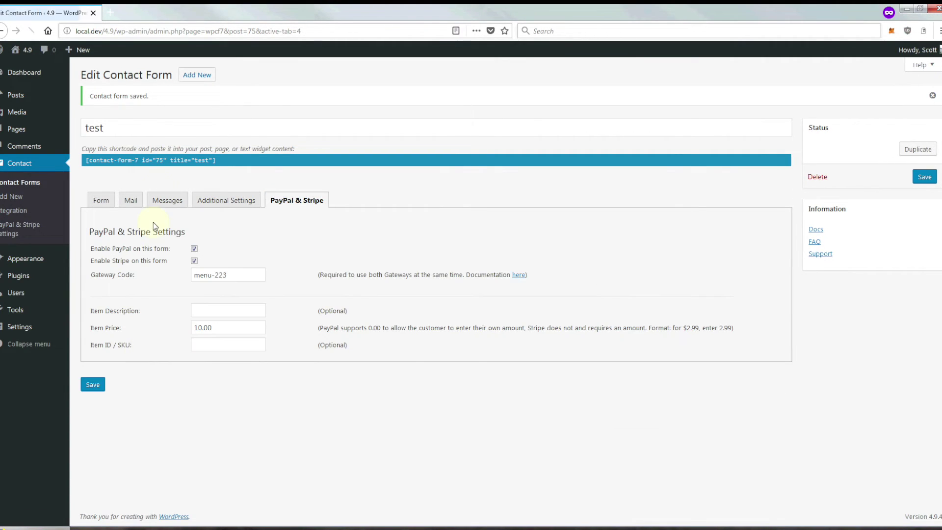
# - Paste the form shortcode into the Sample Page, update it, and view the live page
pyautogui.click(165, 159)
pyautogui.hotkey('ctrl', 'c')
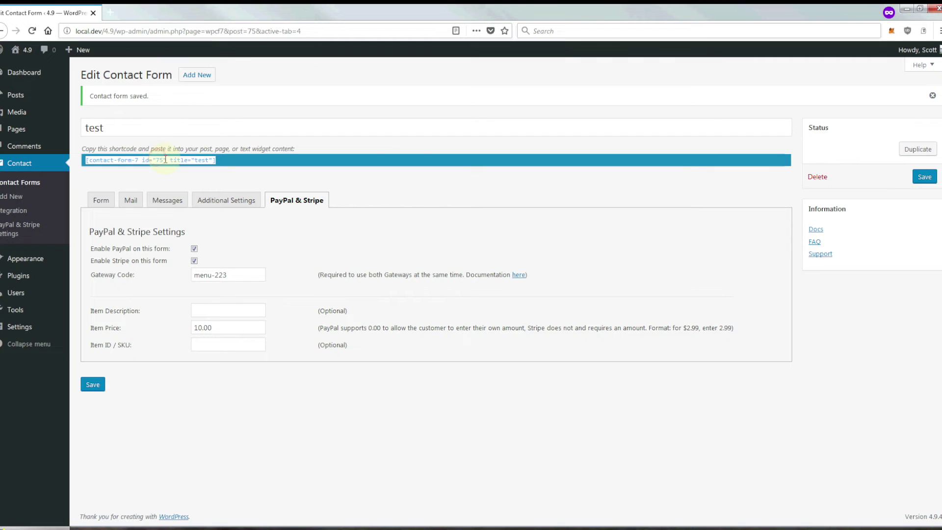
pyautogui.click(42, 129)
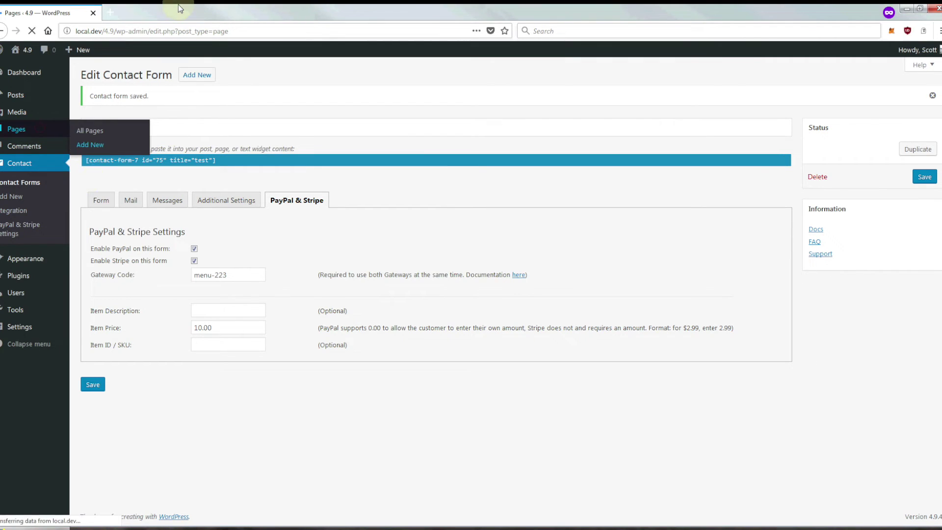
pyautogui.click(133, 146)
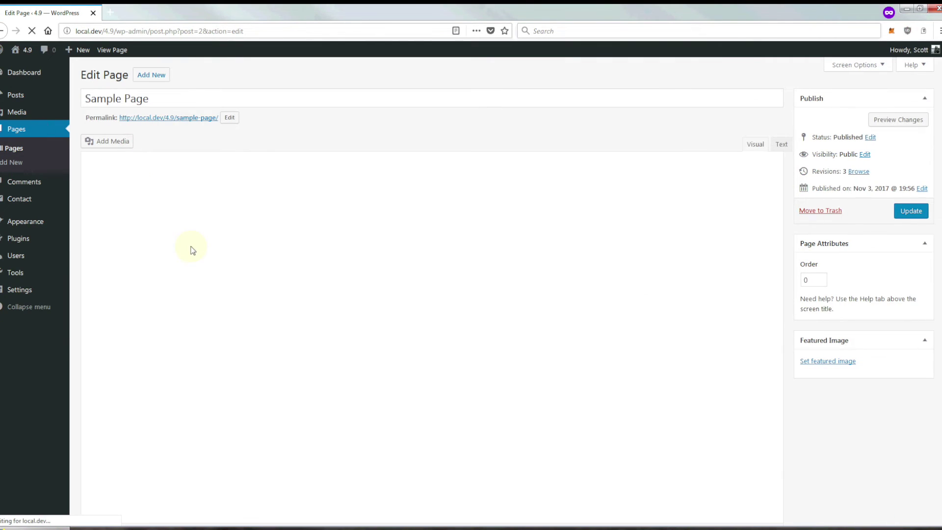
pyautogui.click(182, 222)
pyautogui.hotkey('ctrl', 'v')
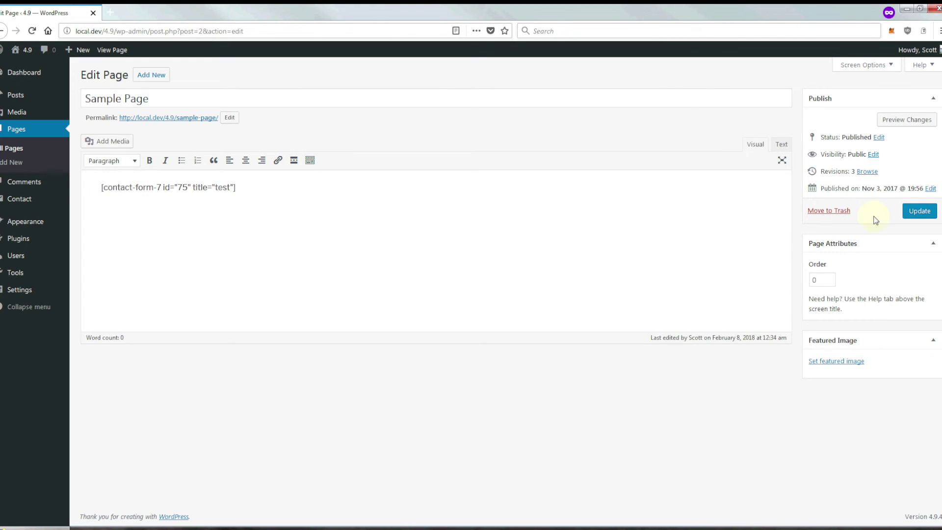
pyautogui.click(919, 211)
pyautogui.click(167, 148)
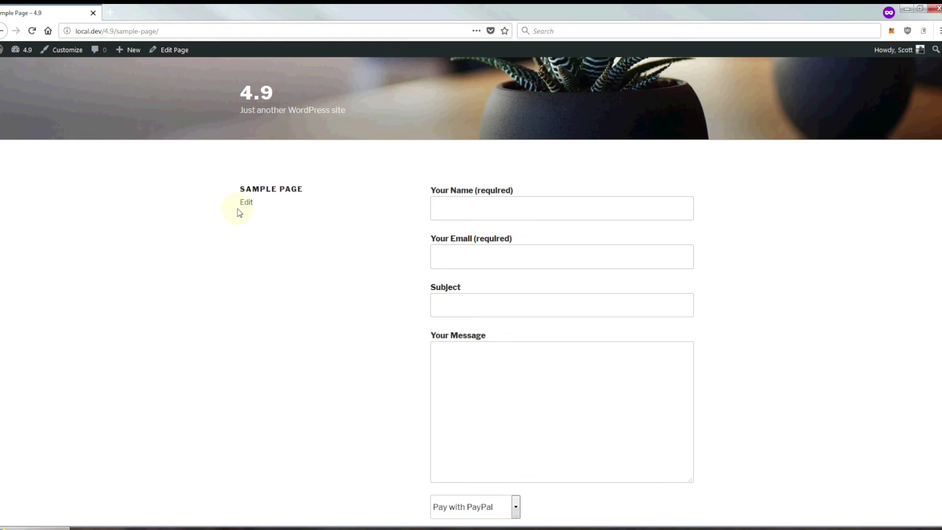
# - Fill the form's Name, Subject and Message with 'test' and pick the suggested test email
pyautogui.scroll(-2, 255, 218)
pyautogui.scroll(2, 315, 252)
pyautogui.click(436, 208)
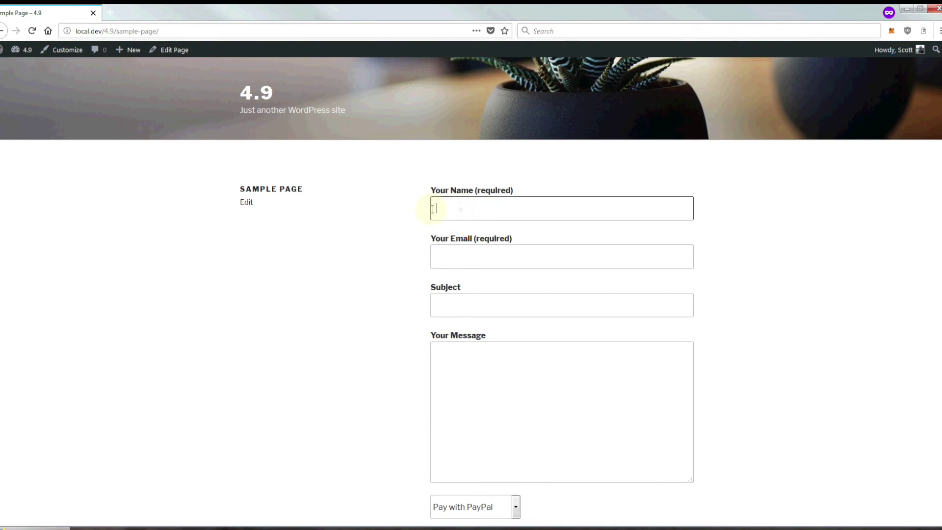
pyautogui.write('test')
pyautogui.click(464, 256)
pyautogui.write('t')
pyautogui.click(446, 274)
pyautogui.scroll(-4, 443, 292)
pyautogui.click(462, 190)
pyautogui.write('test')
pyautogui.click(472, 277)
pyautogui.write('test')
pyautogui.click(308, 340)
# - Send the form with Pay with PayPal, reach the 10.00 USD checkout, then return to the Sample Page
pyautogui.scroll(-1, 413, 357)
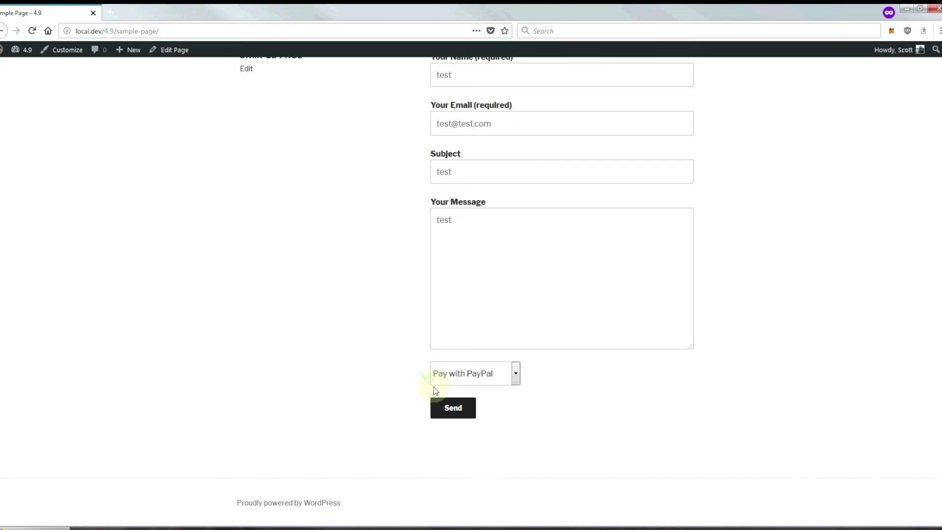
pyautogui.click(461, 379)
pyautogui.click(462, 379)
pyautogui.click(449, 416)
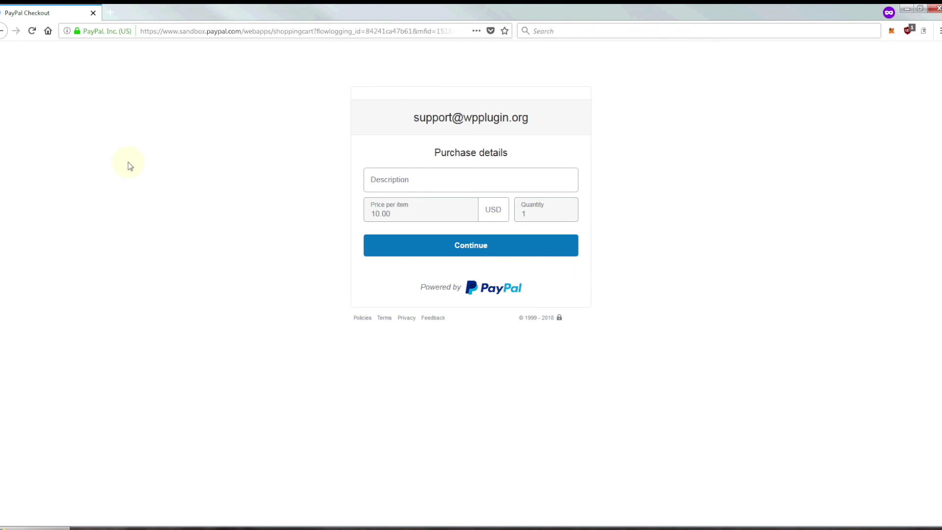
pyautogui.rightClick(2, 31)
pyautogui.click(15, 72)
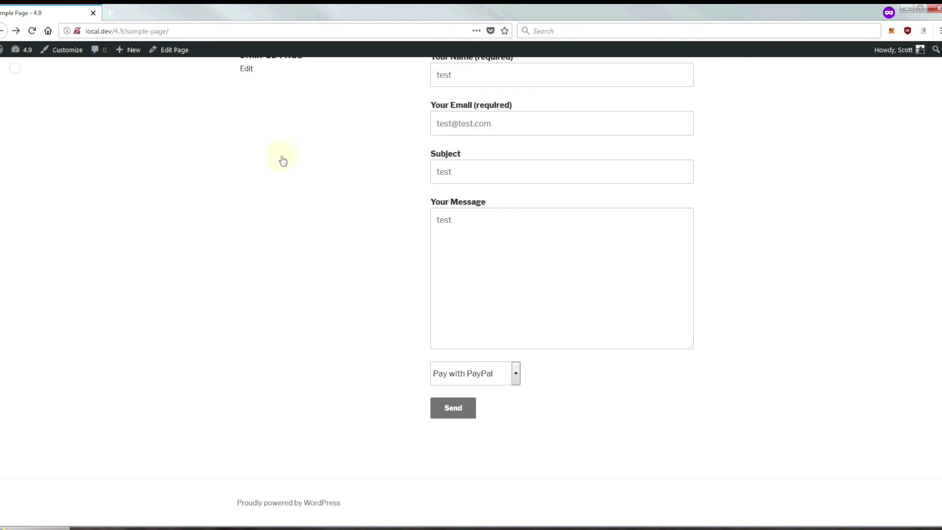
# - Send the form with Pay with Credit Card selected to get the Stripe card form
pyautogui.click(476, 375)
pyautogui.click(461, 404)
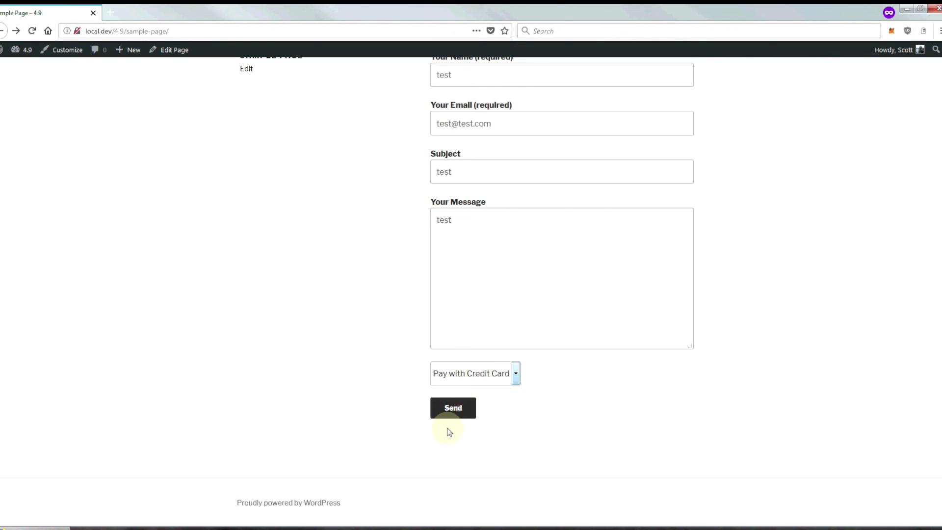
pyautogui.click(448, 411)
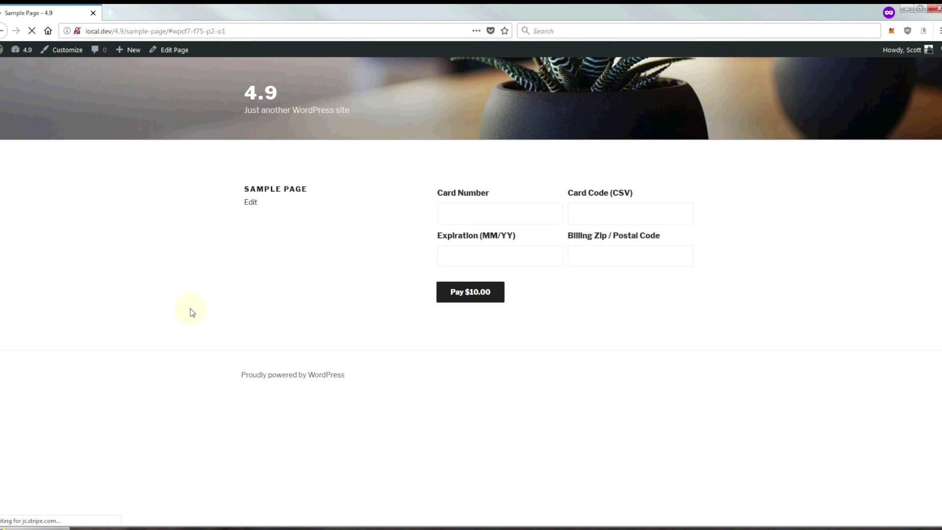
# - Enter test card details and attempt the $10.00 payment, which reports an invalid card number
pyautogui.click(492, 212)
pyautogui.write('4242 4242 3132 146')
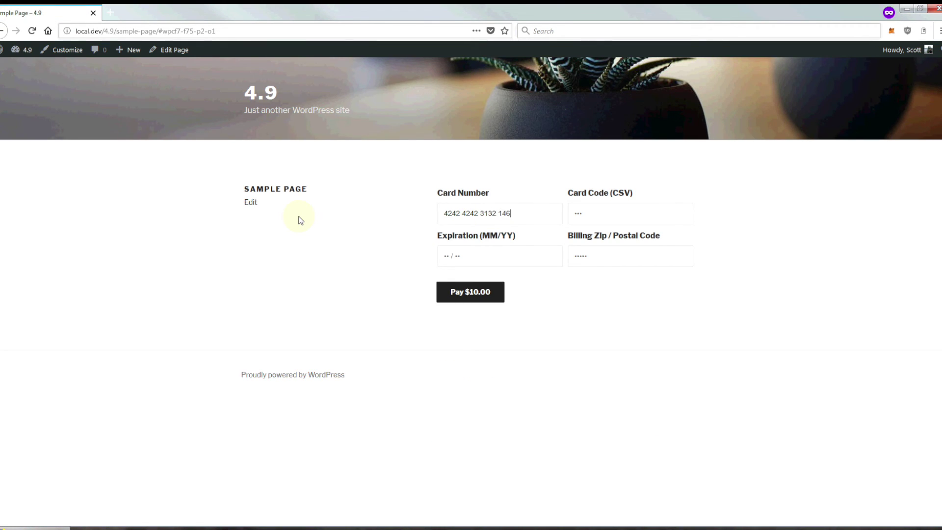
pyautogui.write('5112')
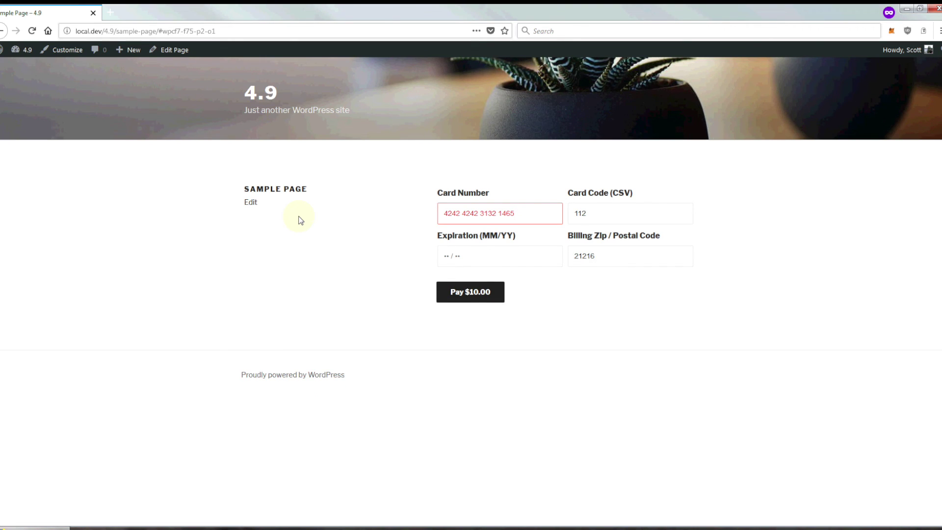
pyautogui.write('054')
pyautogui.click(548, 212)
pyautogui.click(437, 290)
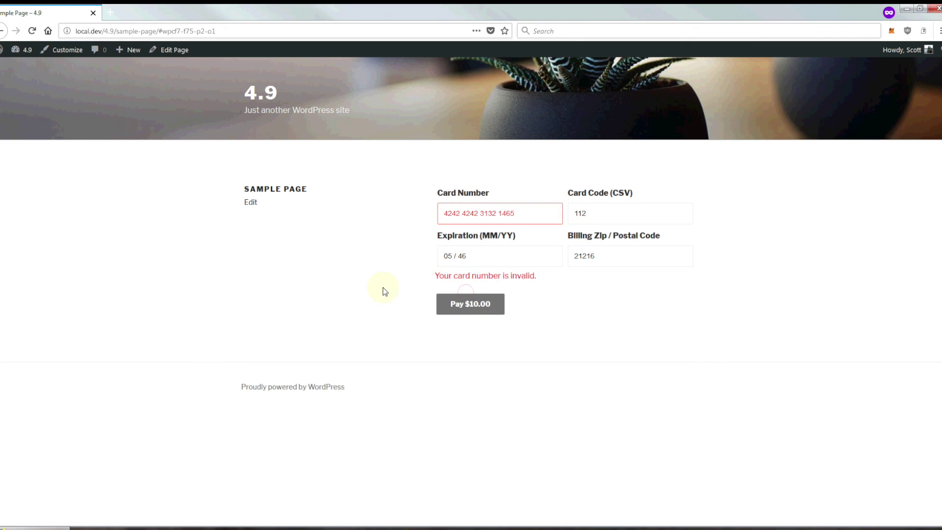